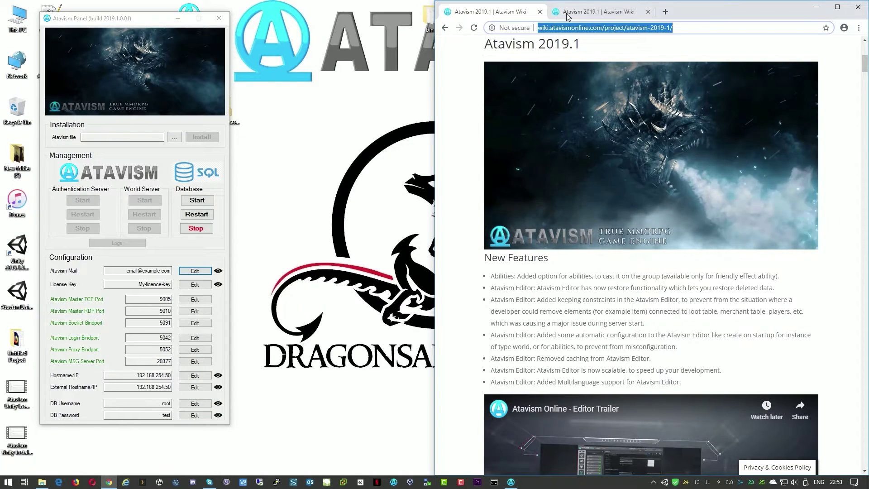
Step: Switch to the wiki tab with the Windows Manager update steps and stop the database
key("ctrl+Tab")
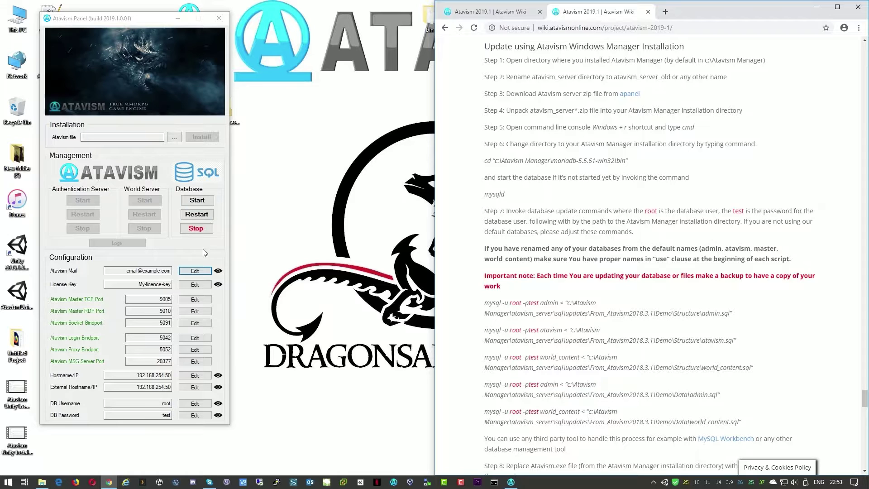
left_click(197, 230)
Step: Create a new folder named DB-Backup inside C:\Atavism Manager
left_click(42, 482)
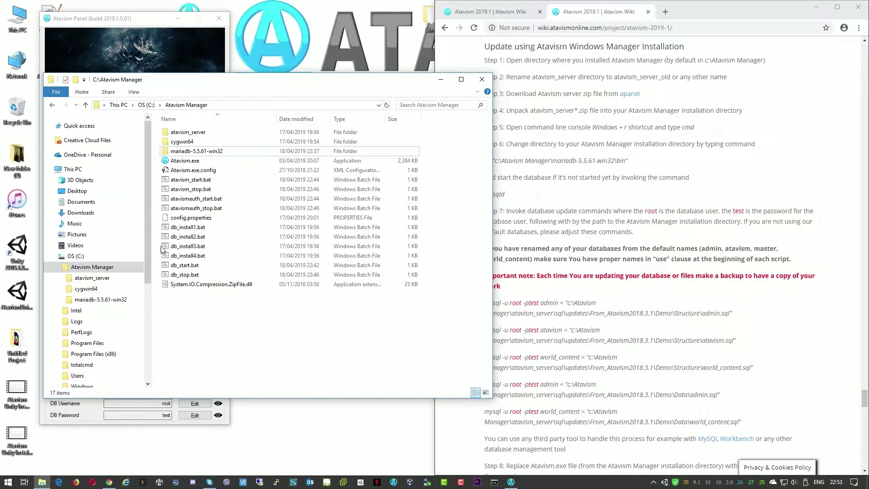
right_click(192, 327)
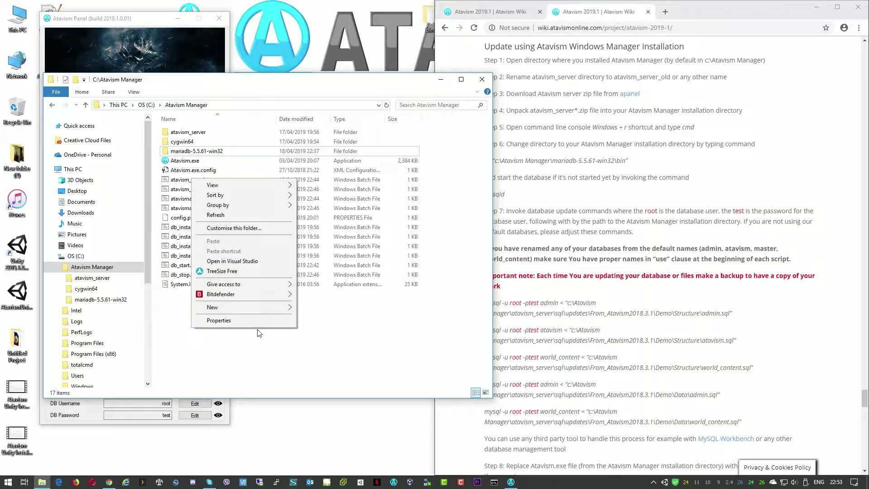
mouse_move(259, 309)
left_click(317, 307)
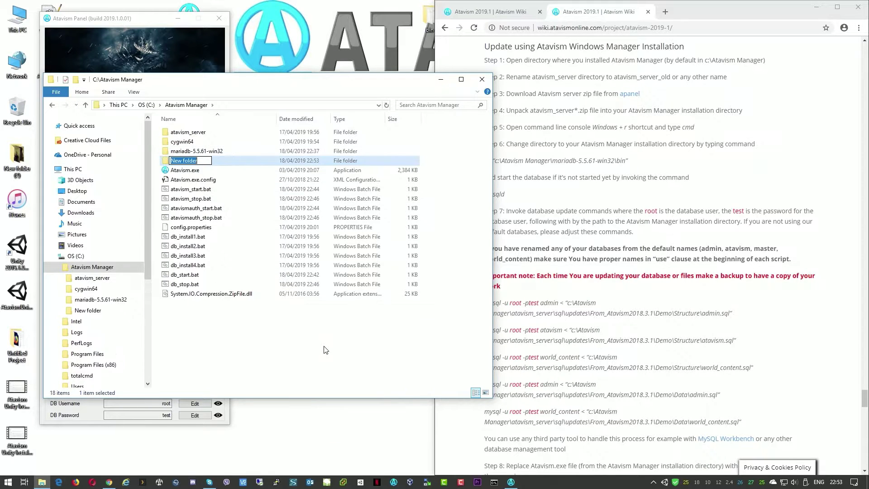
type("DB-BAckup")
key("BackSpace")
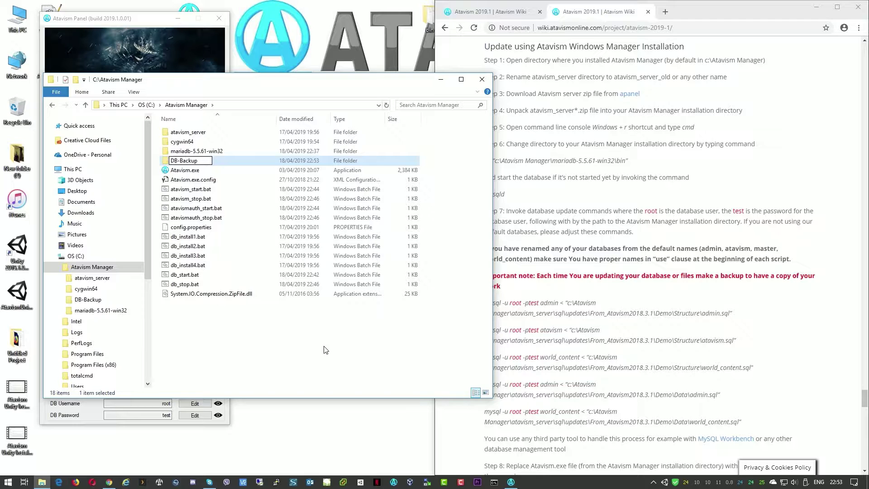
type("a")
key("Return")
Step: Copy the mariadb-5.5.61-win32 folder into DB-Backup
left_click(199, 163)
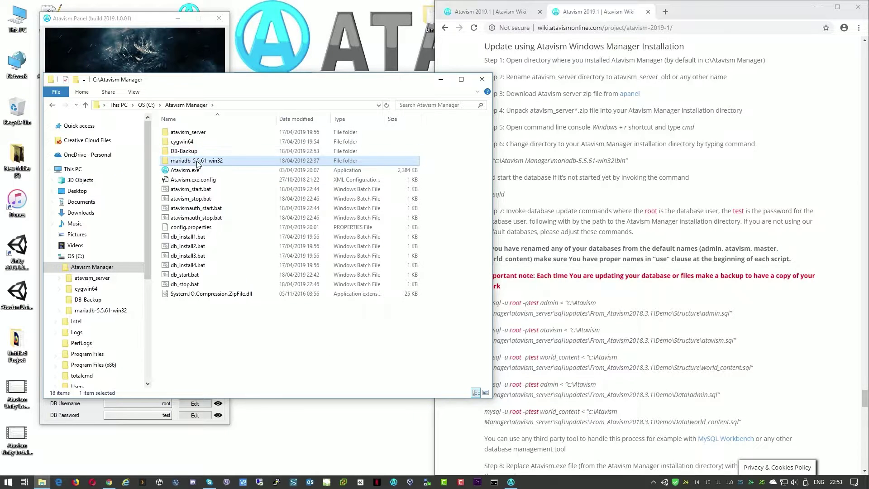
right_click(197, 166)
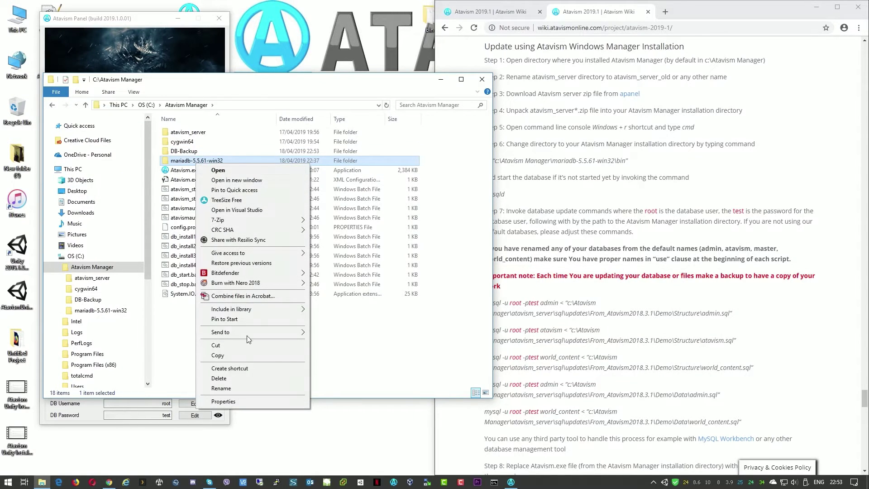
left_click(198, 162)
right_click_drag(198, 163, 189, 152)
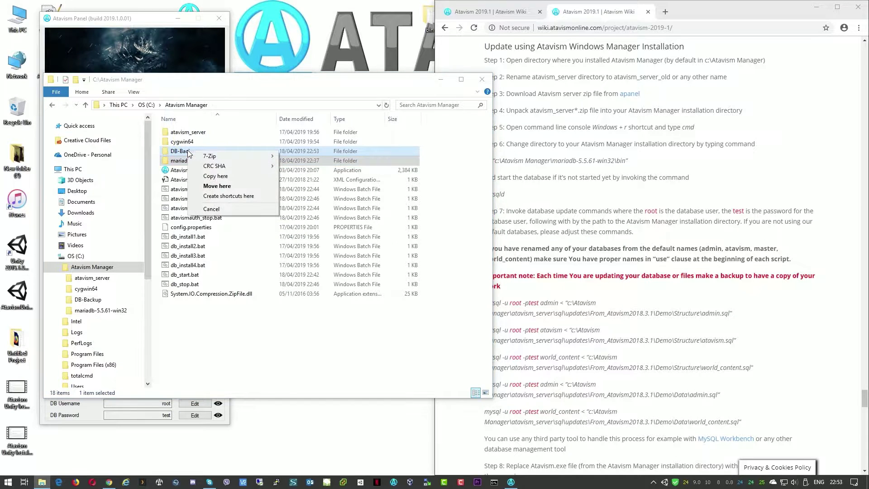
left_click(215, 177)
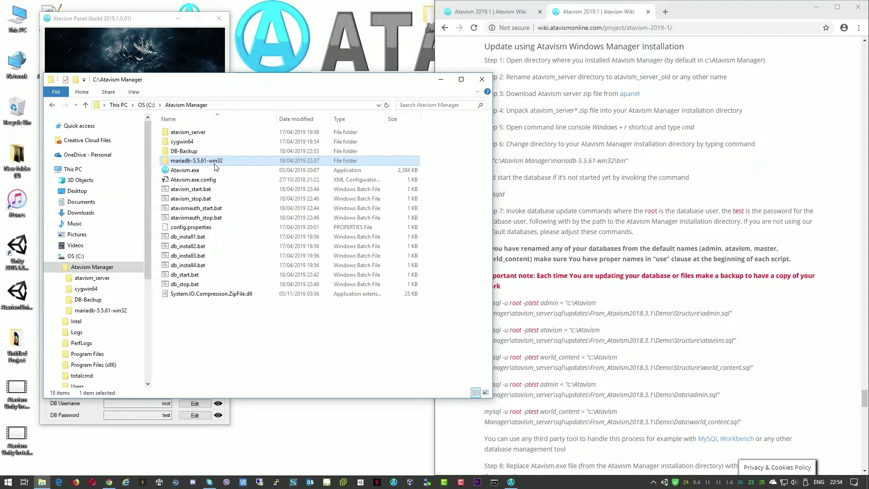
Step: Append -2018-3-1 to the atavism_server folder name, making it atavism_server-2018-3-1
left_click(181, 134)
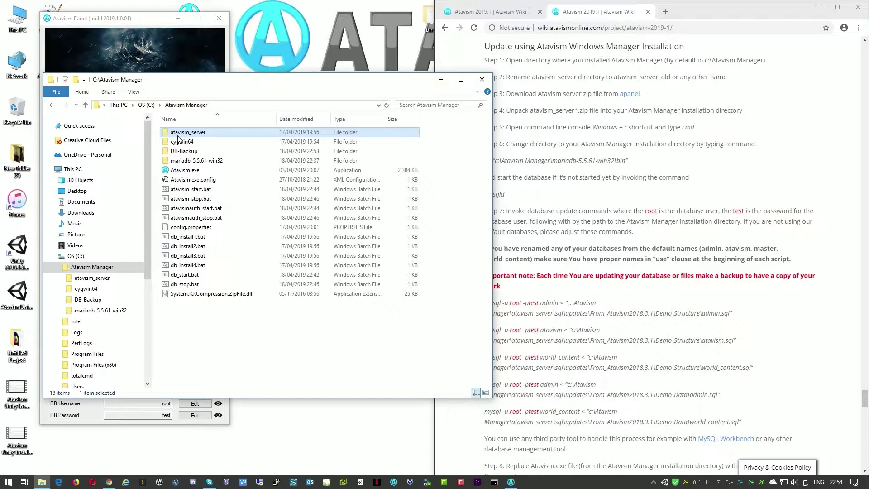
left_click(209, 135)
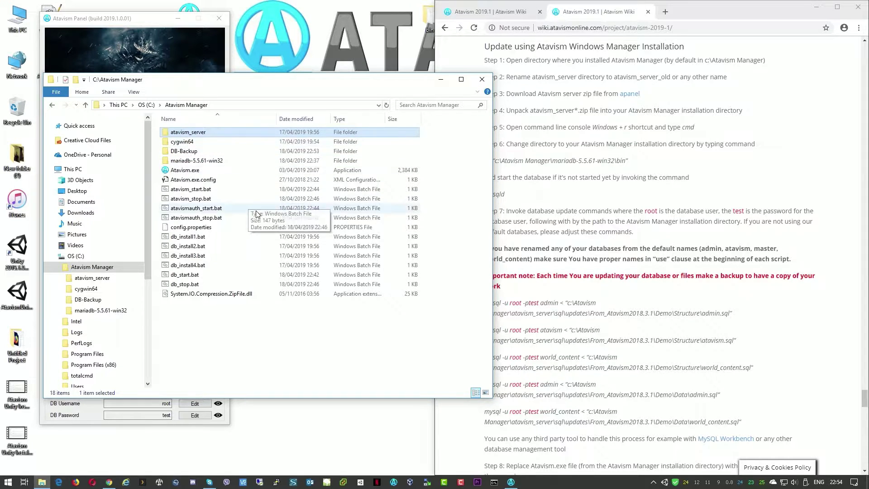
key("End")
type("-2018-3-1")
key("Return")
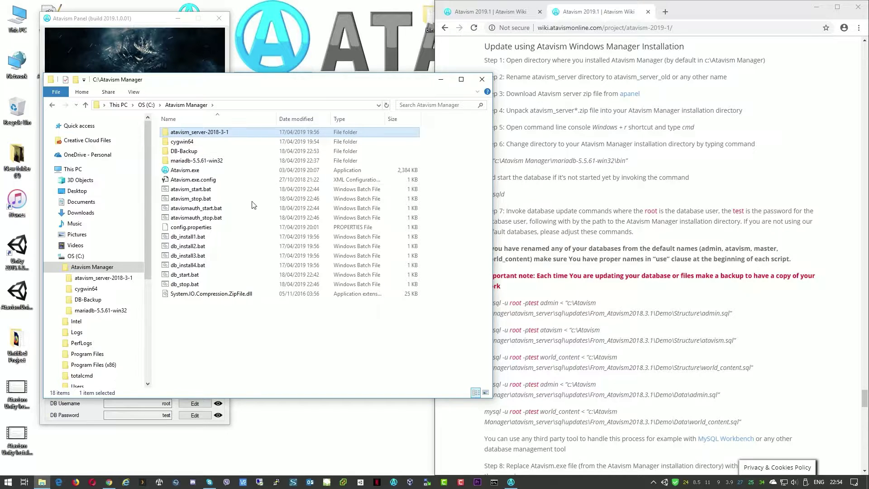
left_click_drag(329, 80, 328, 153)
Step: Copy atavism_server from the desktop atavism_server_2019.1.0RC1 zip into C:\Atavism Manager
left_click(140, 26)
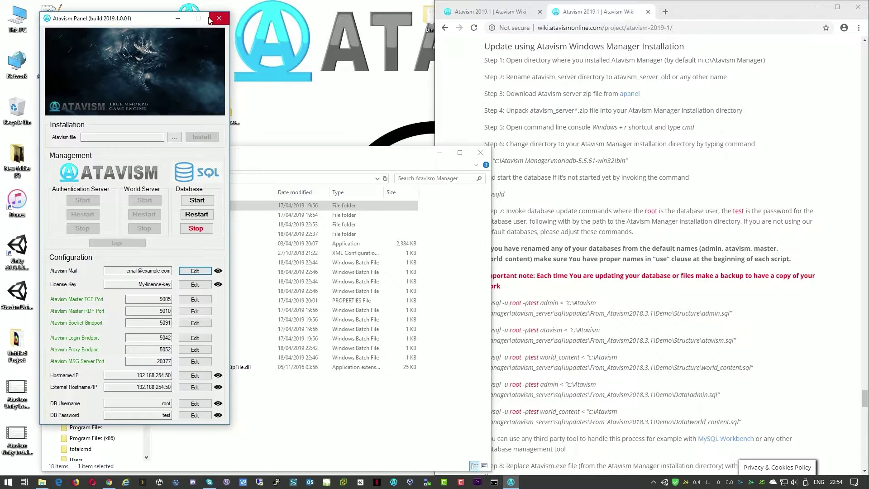
left_click(177, 18)
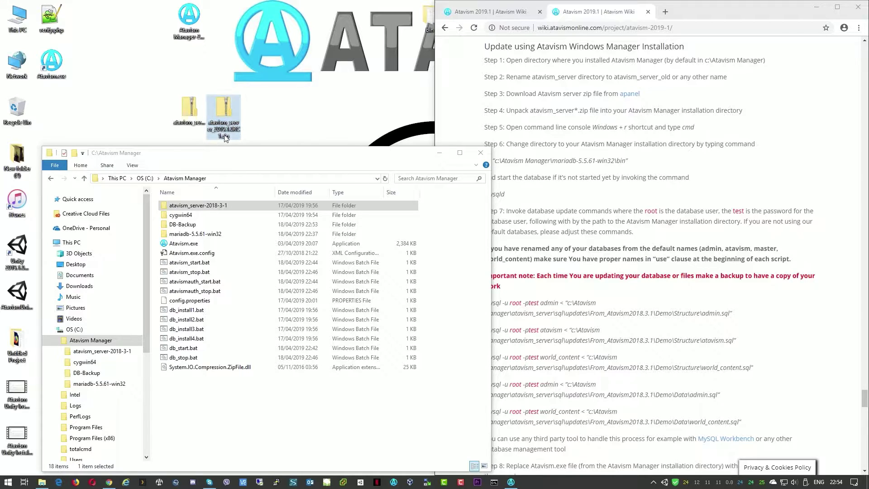
double_click(228, 112)
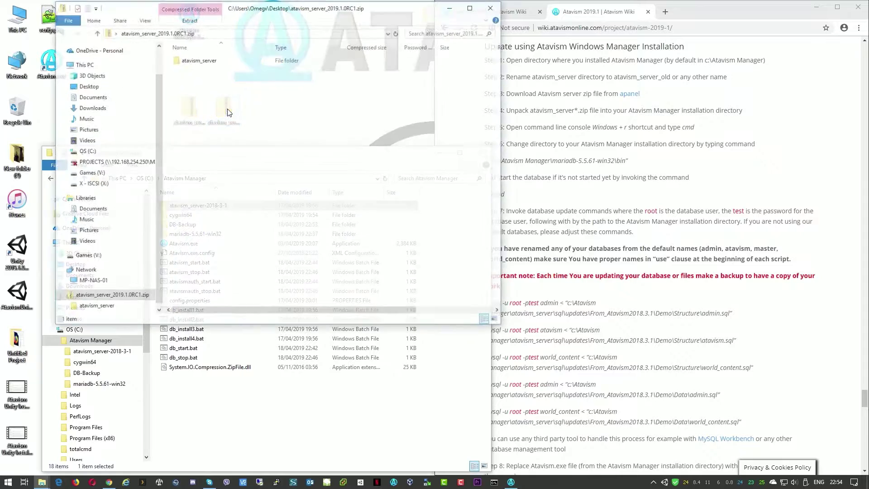
left_click_drag(254, 15, 641, 53)
left_click_drag(589, 99, 216, 441)
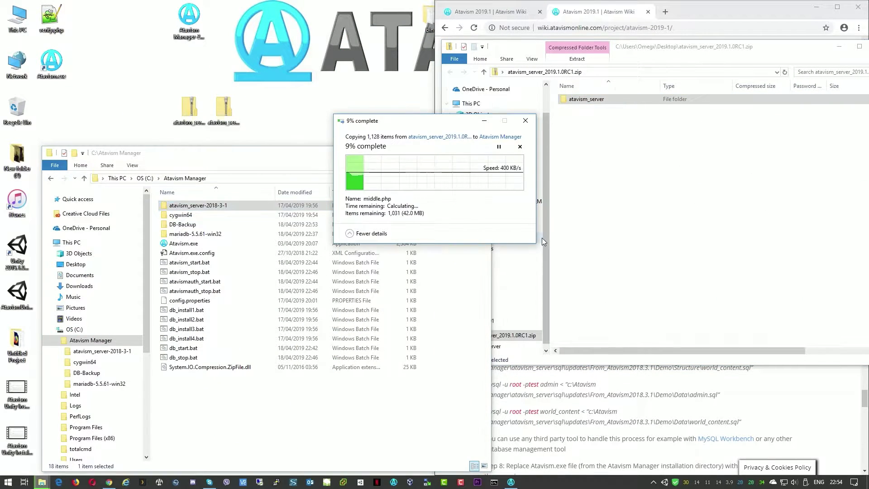
left_click_drag(775, 49, 148, 122)
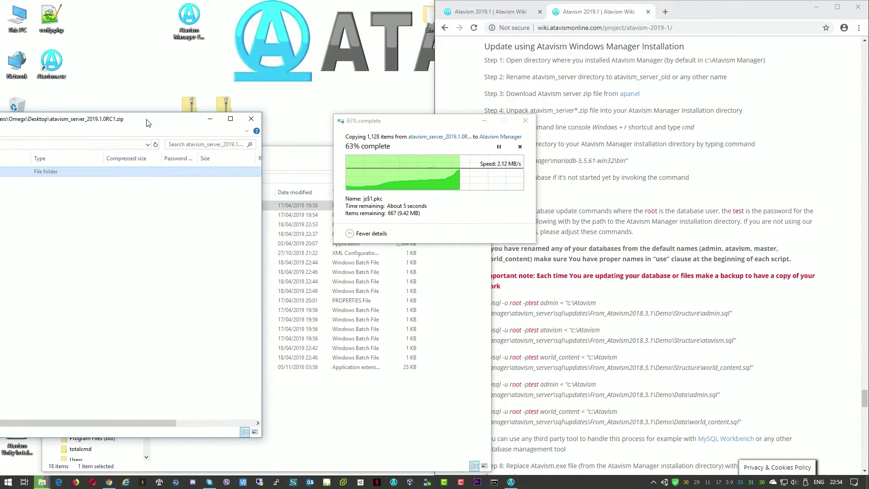
left_click(259, 121)
left_click(239, 179)
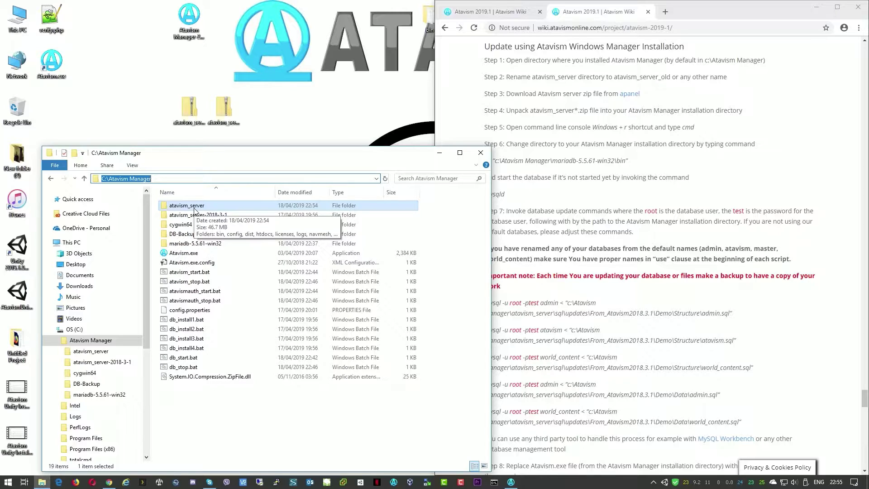
left_click(623, 202)
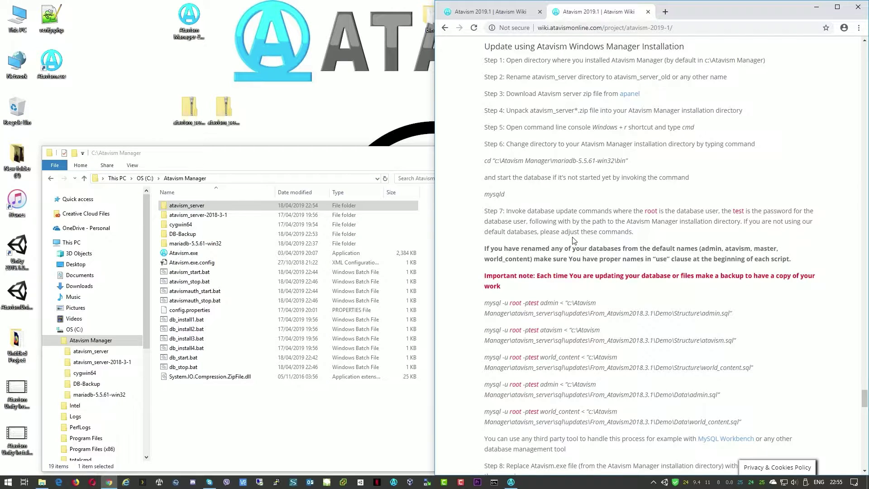
scroll(573, 236, "down", 1)
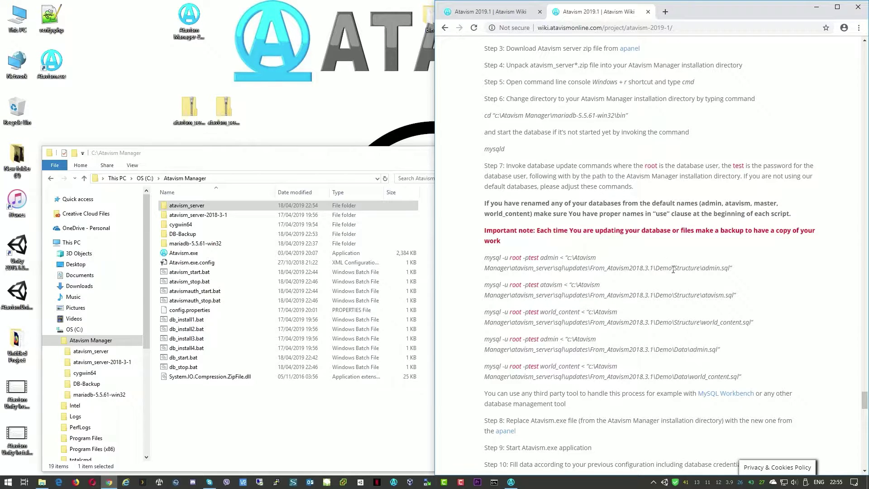
left_click_drag(674, 268, 701, 267)
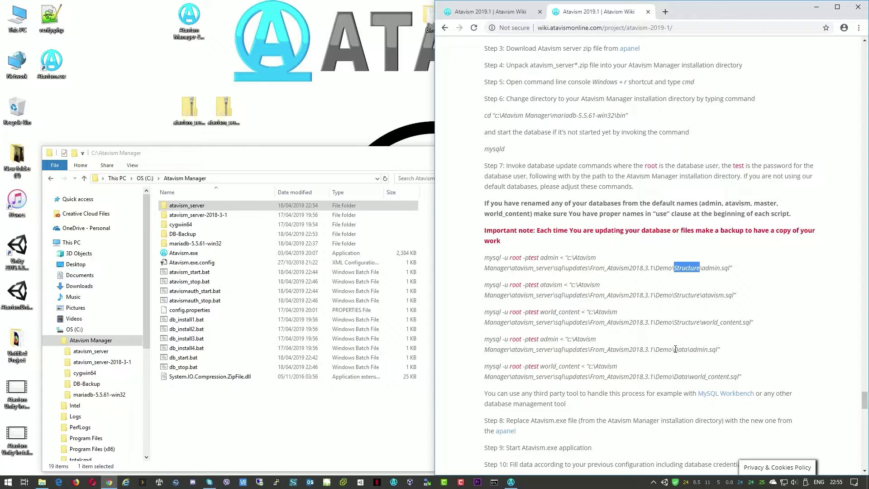
left_click_drag(674, 350, 689, 349)
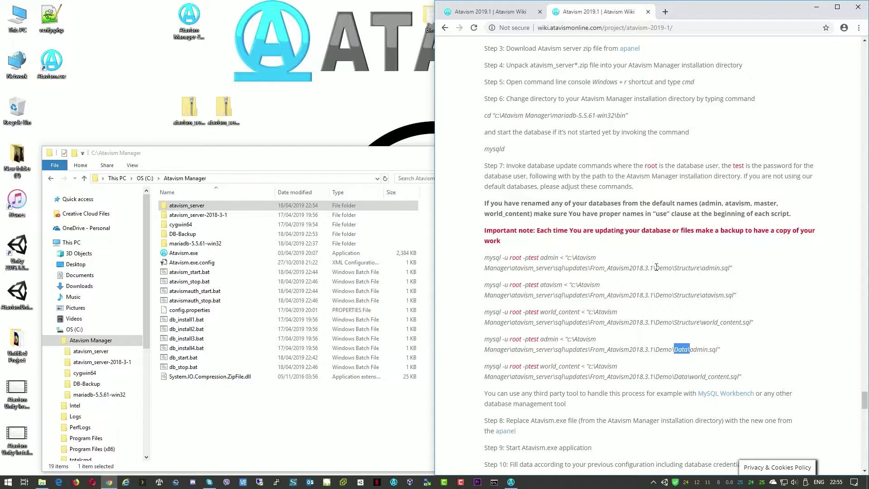
left_click_drag(656, 267, 669, 267)
Step: Open a Command Prompt and position it beside the wiki page
left_click(494, 482)
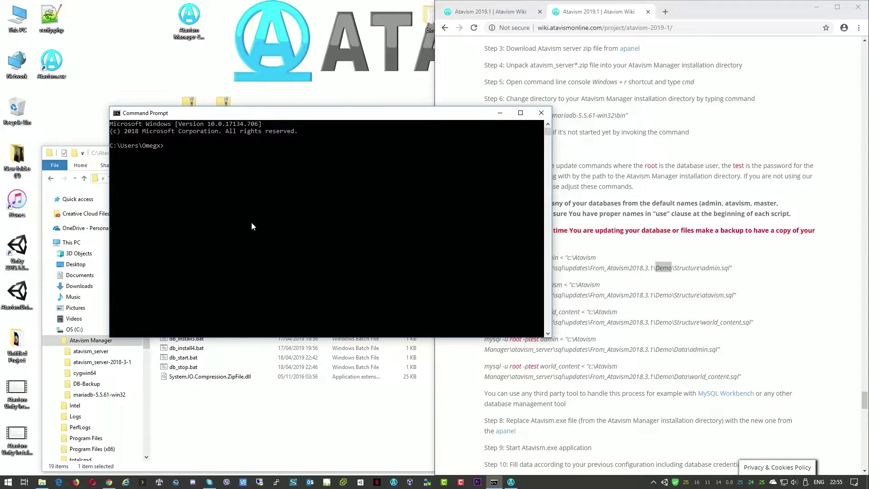
left_click_drag(336, 118, 237, 149)
left_click_drag(454, 222, 407, 221)
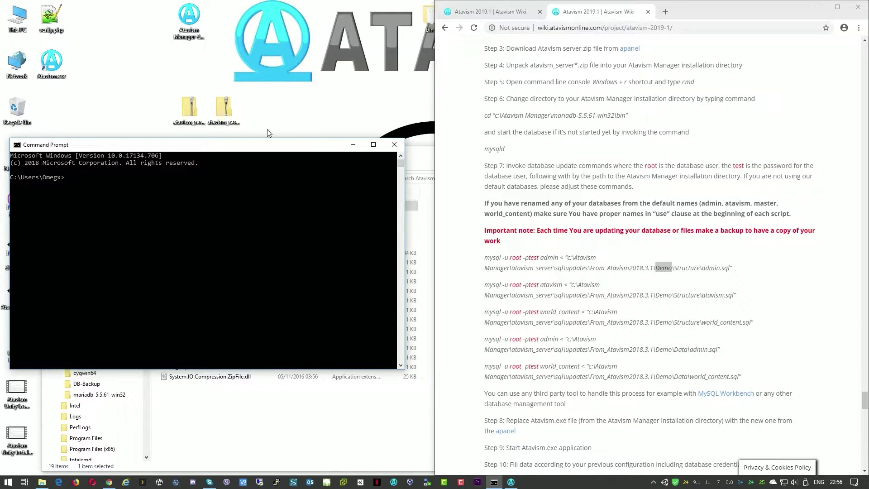
left_click_drag(264, 144, 265, 41)
Step: Start the database from Atavism Panel and move its console window aside
left_click(511, 482)
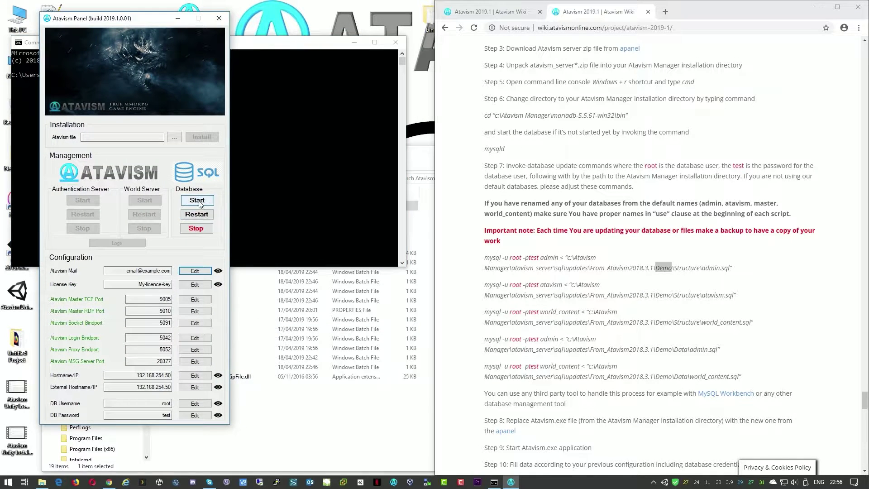
left_click(197, 200)
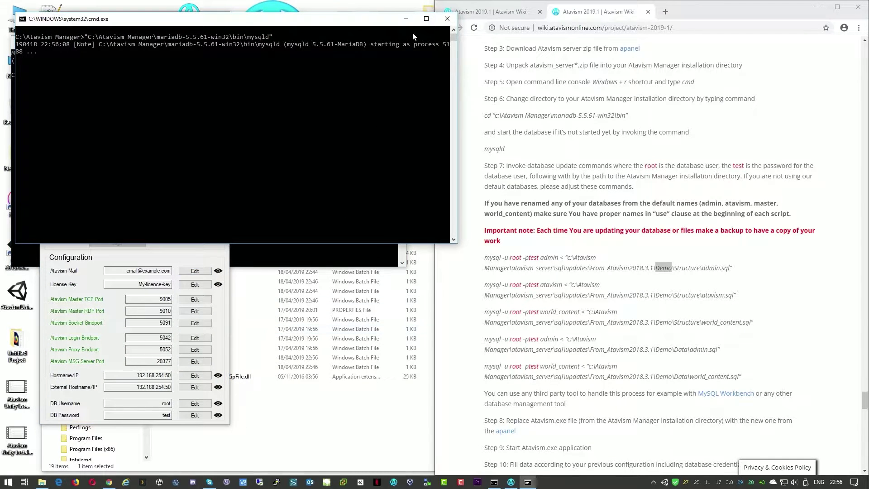
left_click(446, 19)
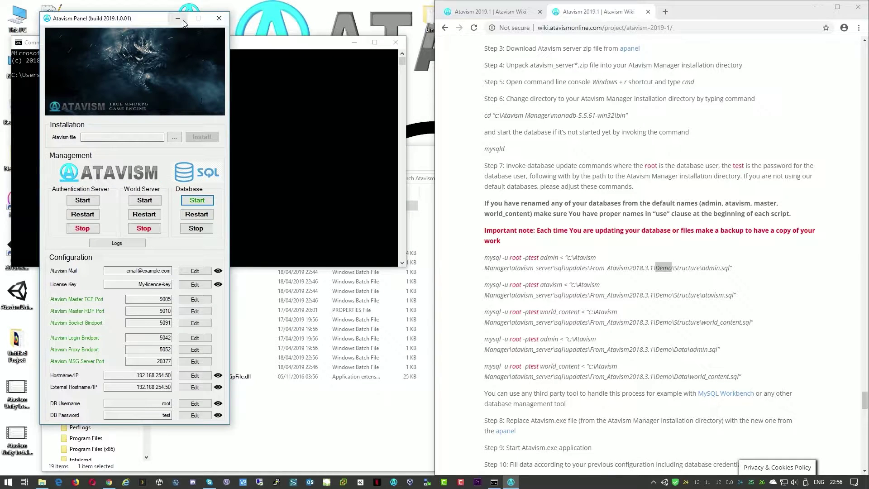
Step: Run the wiki's cd command to enter c:\Atavism Manager\mariadb-5.5.61-win32\bin
left_click(218, 19)
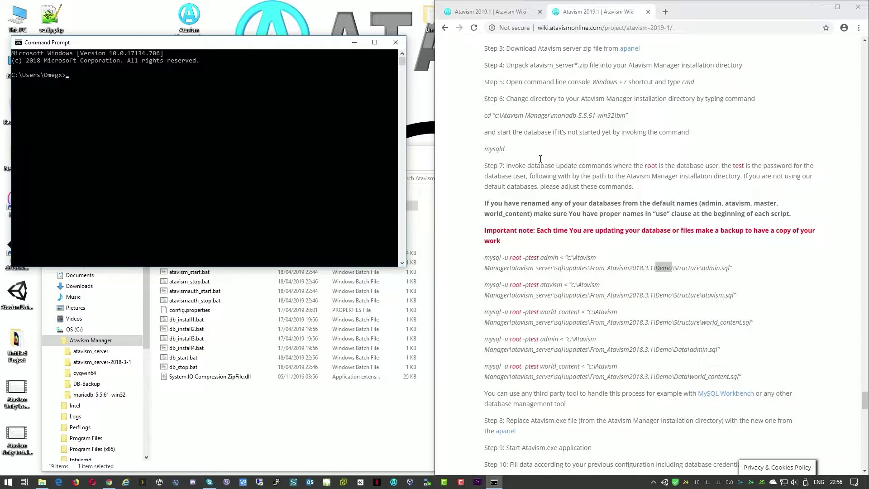
left_click_drag(485, 117, 629, 121)
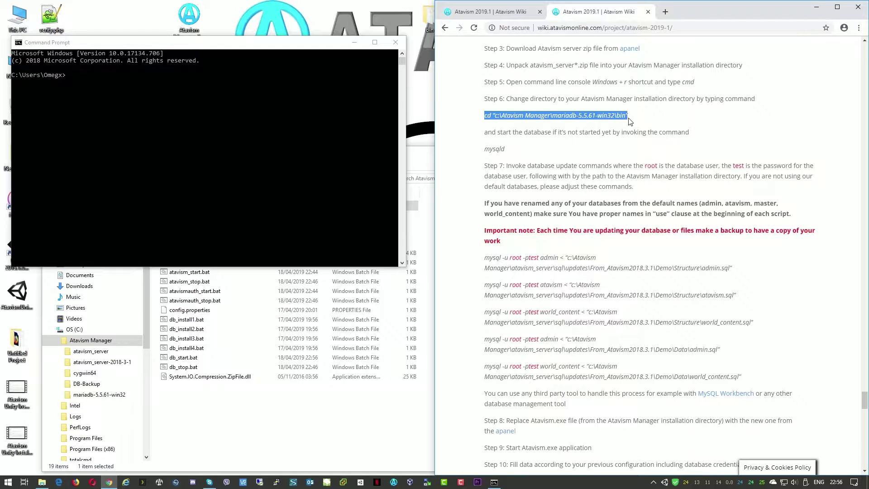
right_click(556, 116)
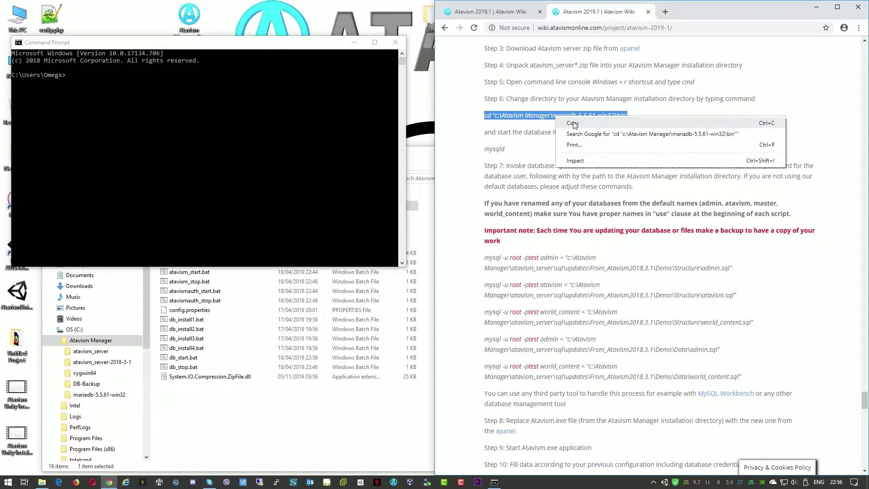
left_click(574, 124)
left_click(236, 155)
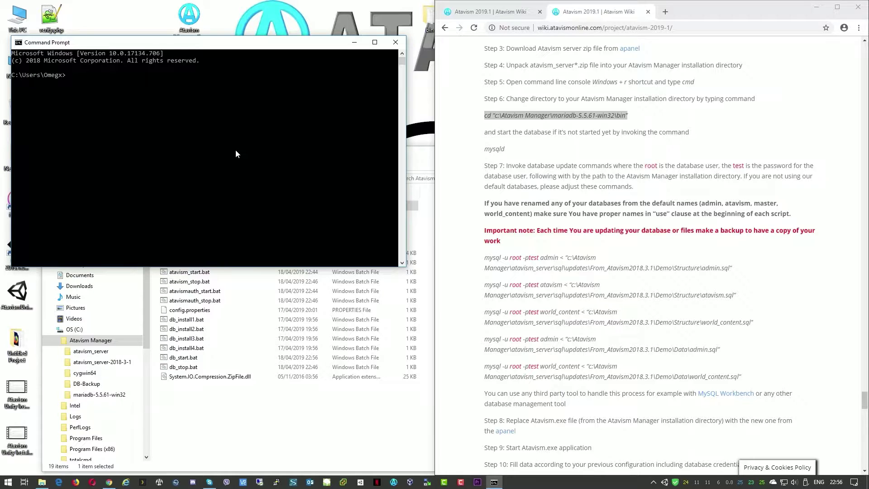
type("v")
key("BackSpace")
key("ctrl+v")
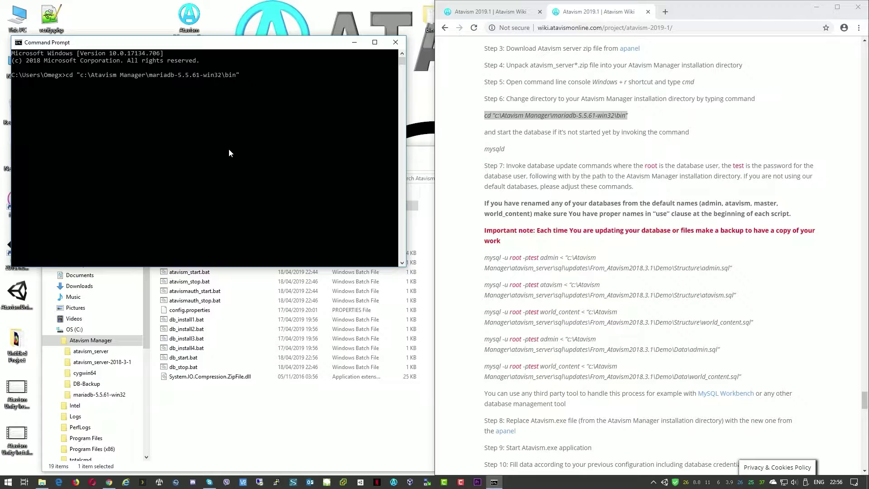
key("Return")
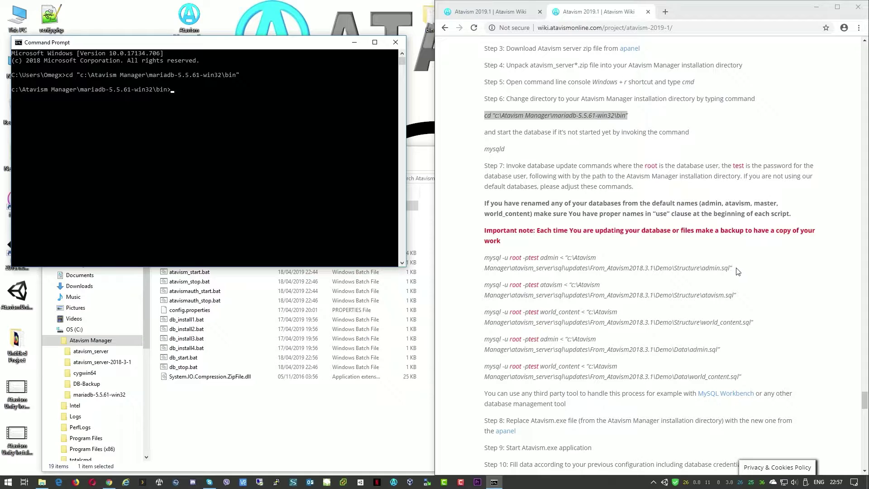
Step: Run the wiki's mysql command importing the admin Structure update script
left_click_drag(737, 269, 491, 259)
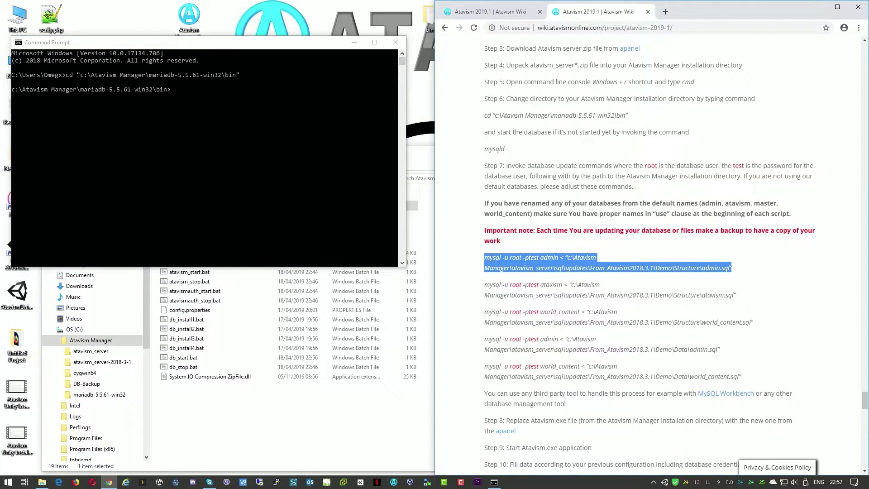
right_click(491, 259)
left_click(503, 263)
left_click(298, 188)
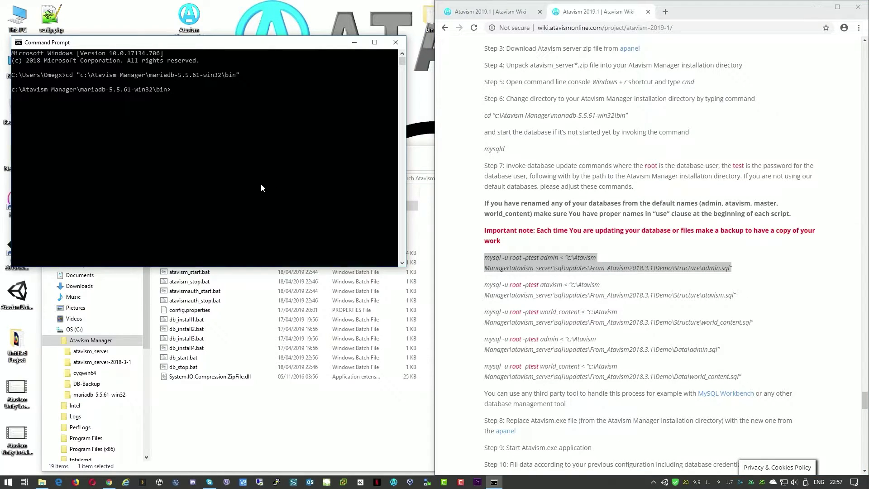
right_click(260, 183)
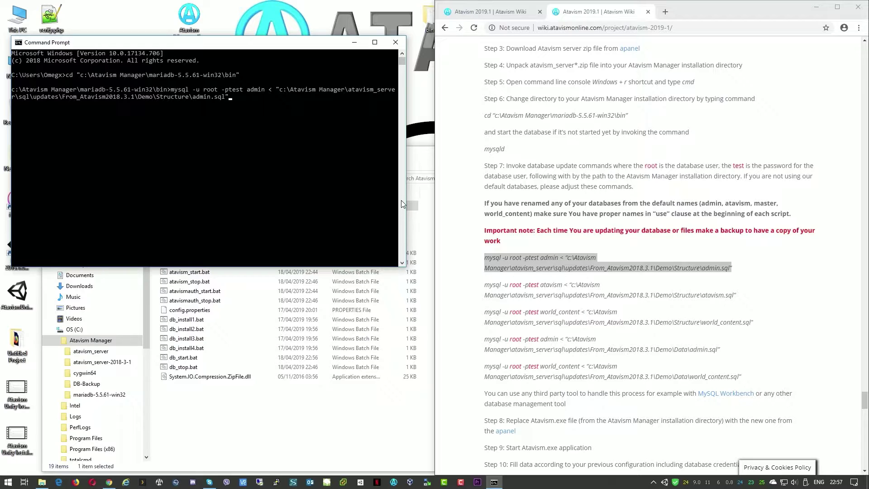
key("Return")
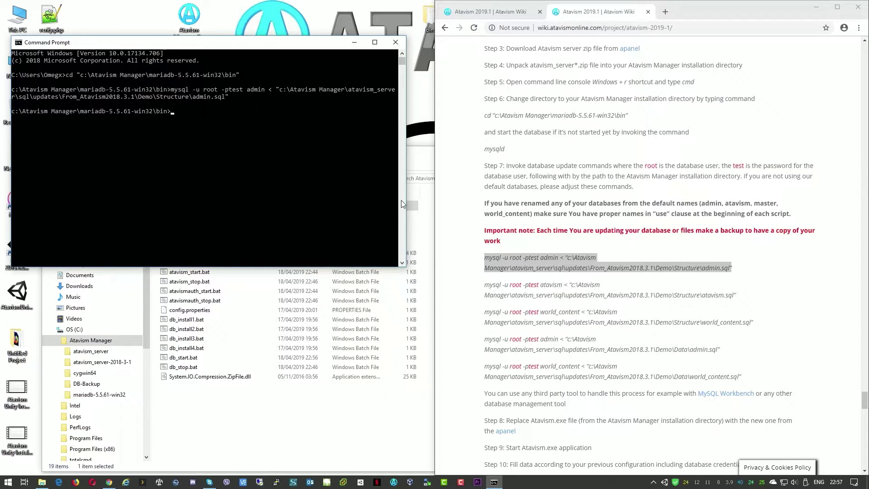
Step: Run the atavism Structure update script, recopying the command until it pastes
left_click_drag(747, 297, 485, 286)
right_click(490, 286)
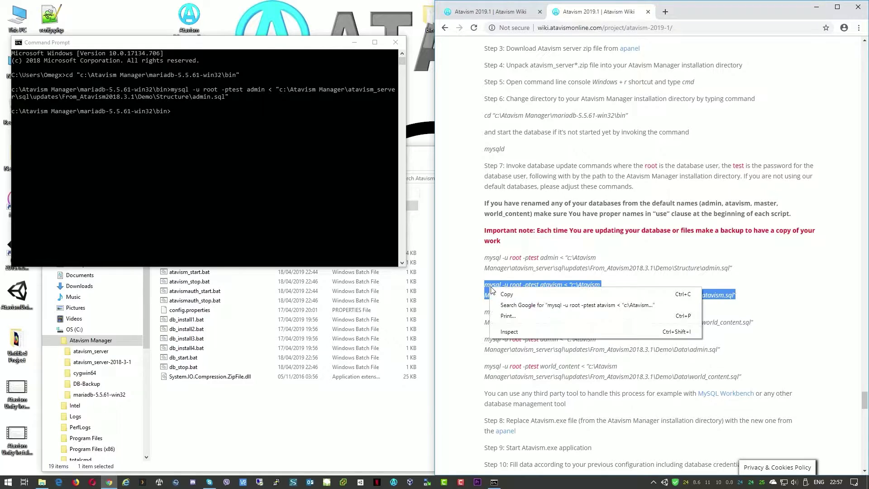
left_click(501, 291)
left_click(329, 205)
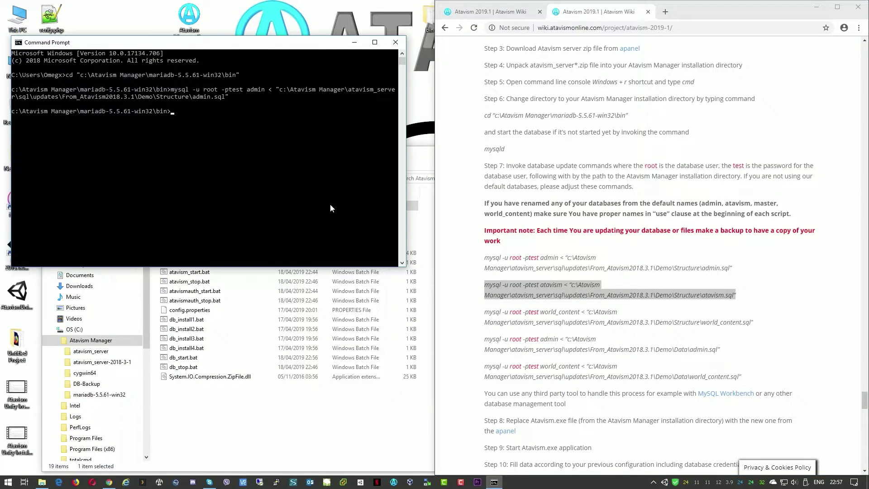
left_click(317, 191)
right_click(318, 193)
right_click(567, 290)
left_click(583, 295)
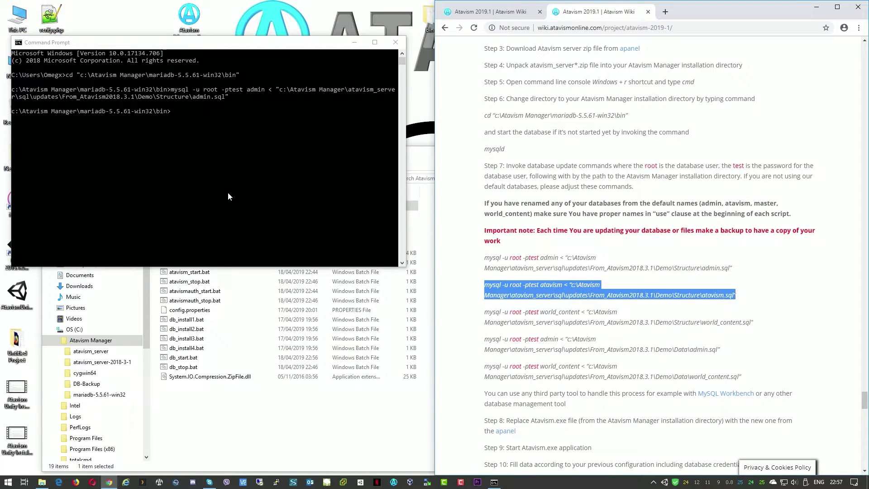
left_click(240, 193)
left_click(253, 194)
right_click(264, 173)
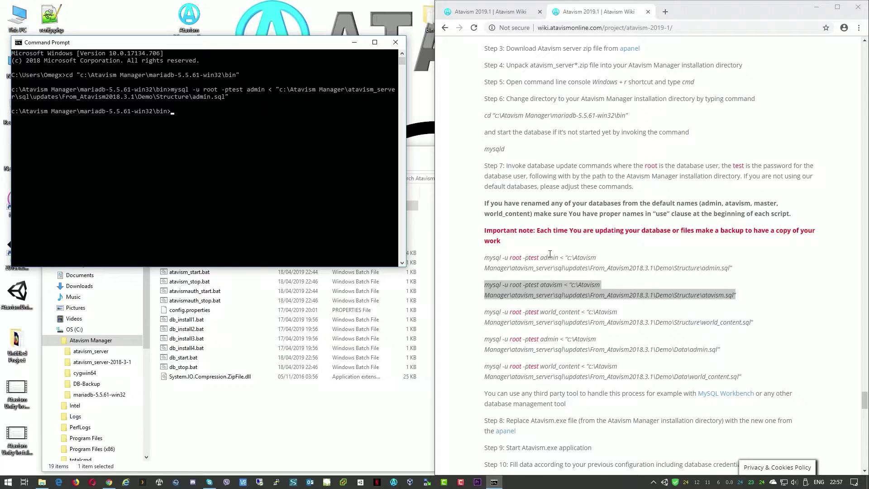
right_click(552, 287)
left_click(569, 295)
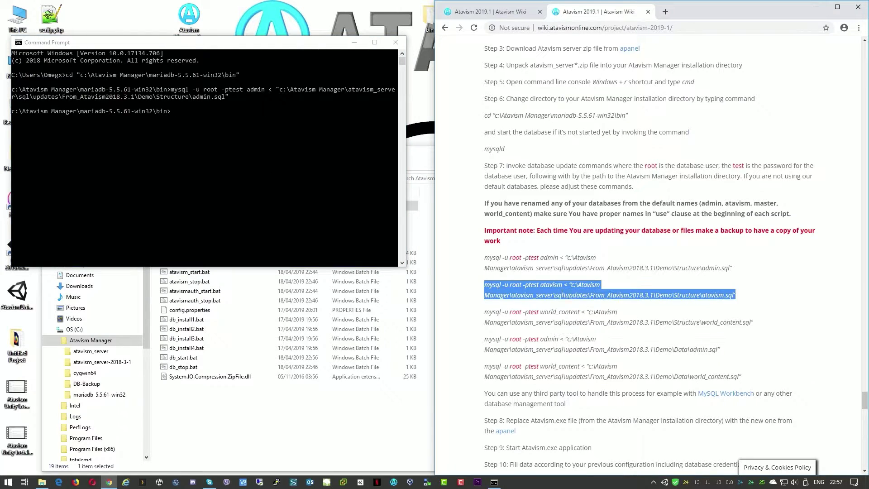
left_click(317, 189)
key("Return")
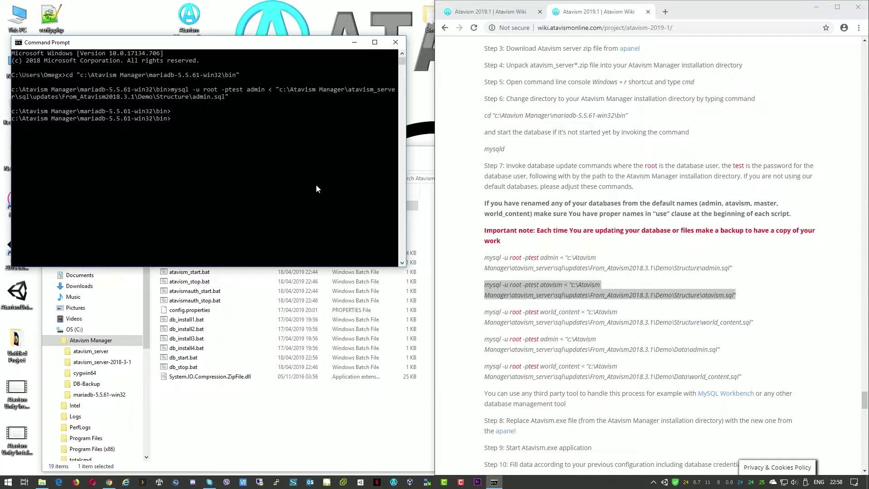
right_click(317, 189)
key("Return")
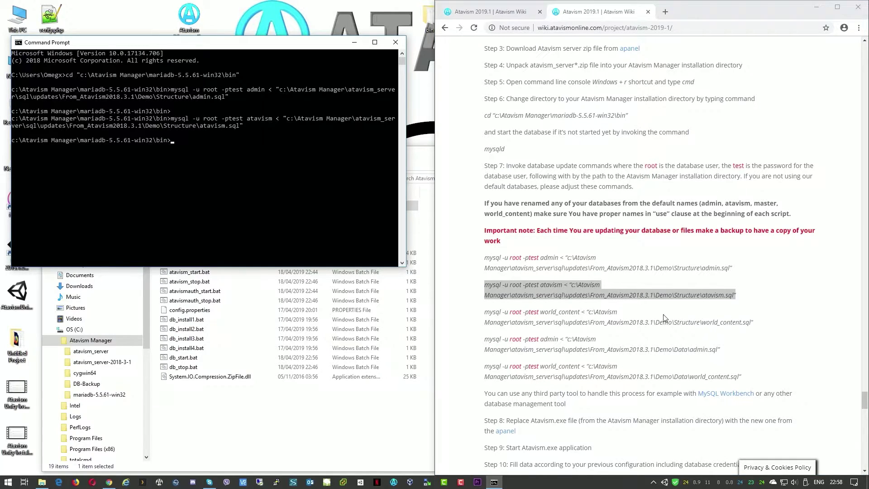
Step: Run the world_content Structure update script from the wiki's command
left_click(754, 325)
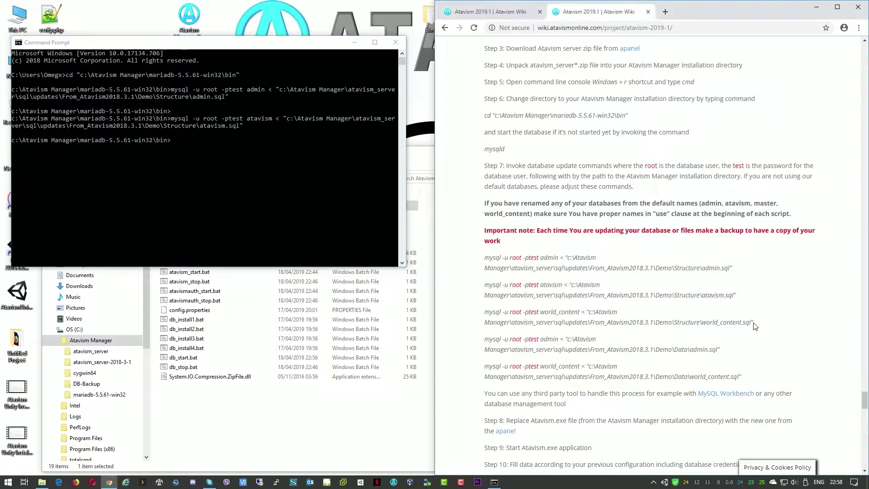
left_click_drag(754, 325, 481, 318)
right_click(507, 312)
left_click(520, 318)
left_click(300, 45)
right_click(267, 195)
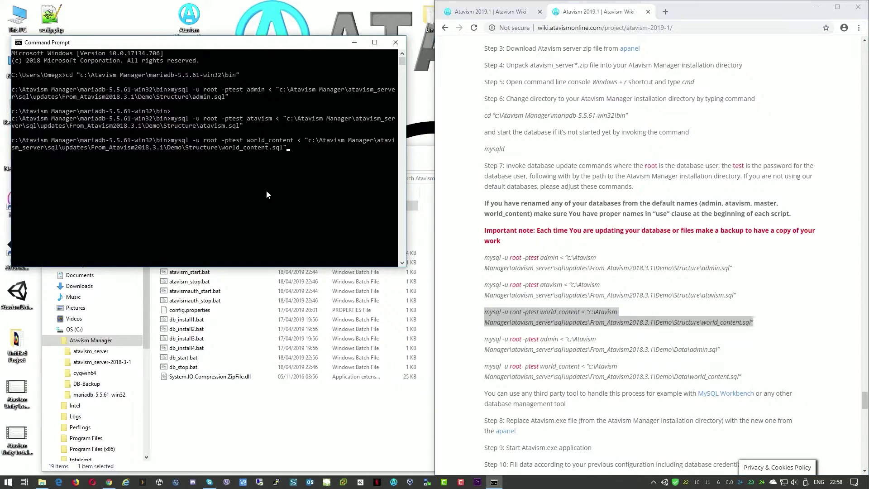
key("Return")
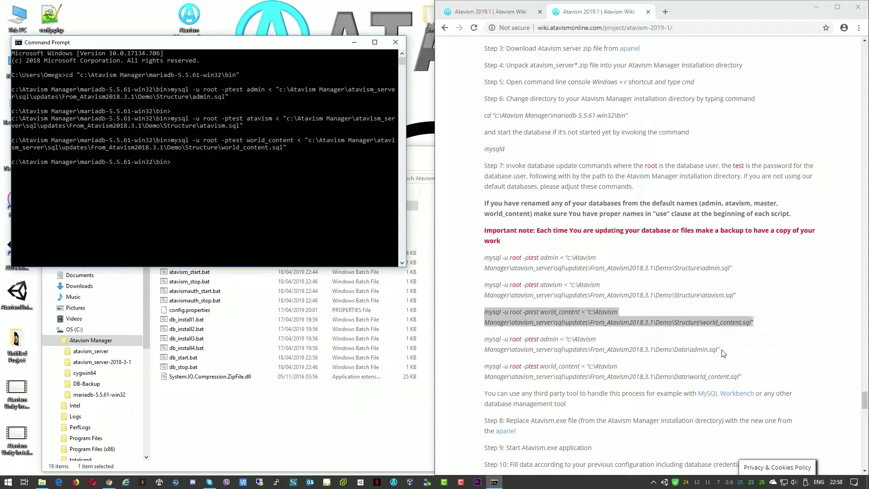
Step: Run the admin Data update script from the wiki's command
left_click_drag(721, 350, 484, 339)
right_click(492, 337)
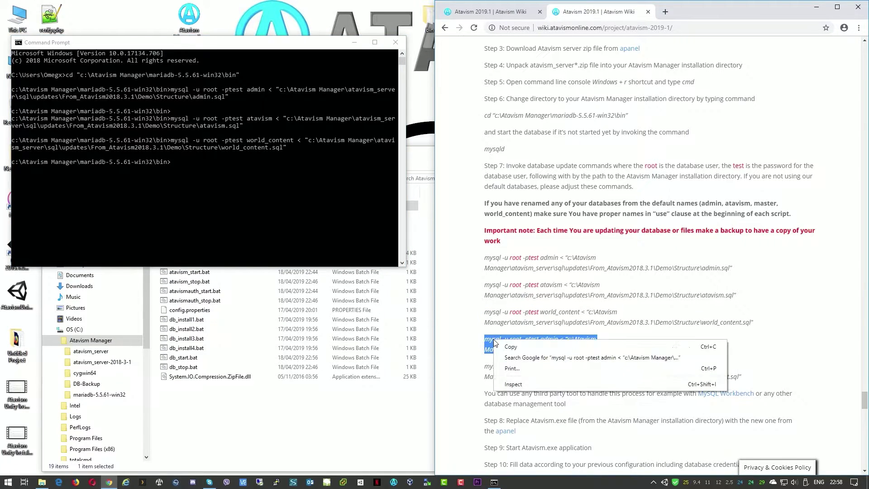
left_click(509, 345)
left_click(292, 211)
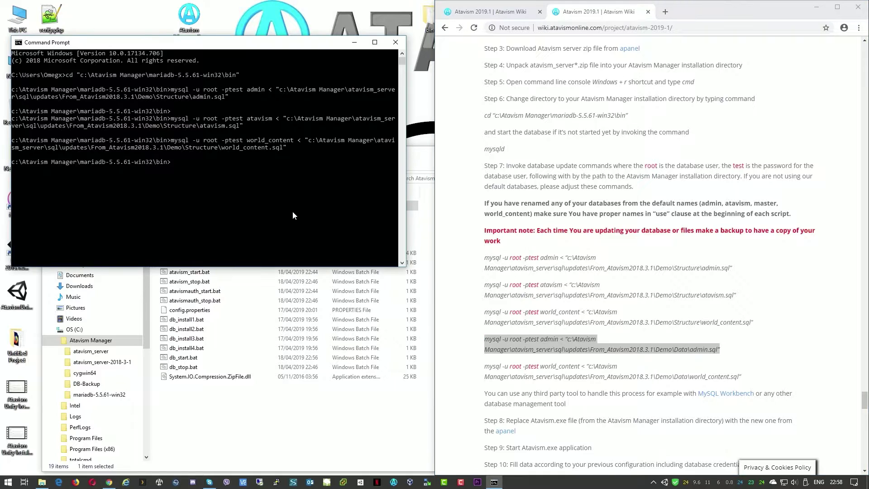
right_click(293, 211)
key("Return")
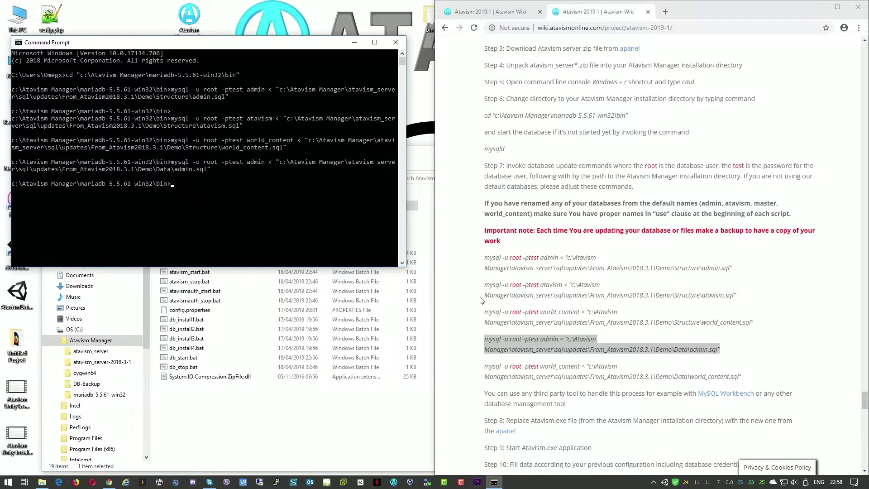
Step: Run the world_content Data update script from the wiki's command
left_click_drag(743, 376, 480, 372)
right_click(497, 365)
left_click(525, 375)
left_click(249, 210)
key("ctrl+v")
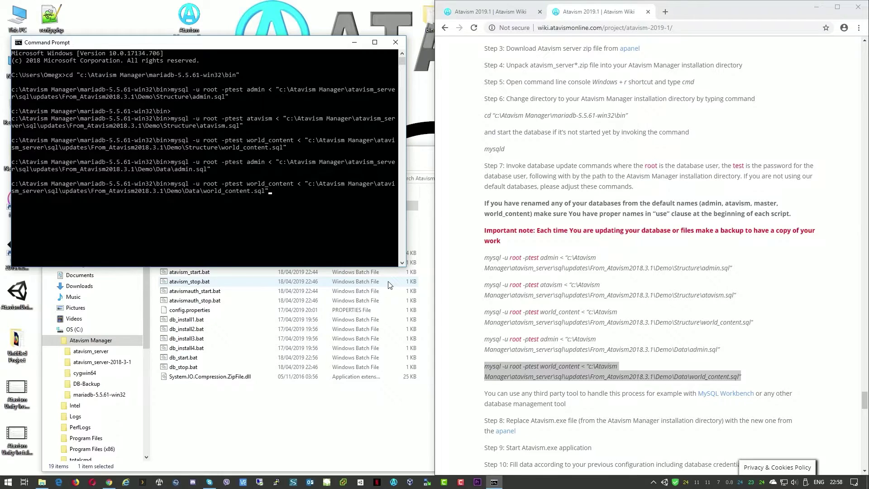
key("Return")
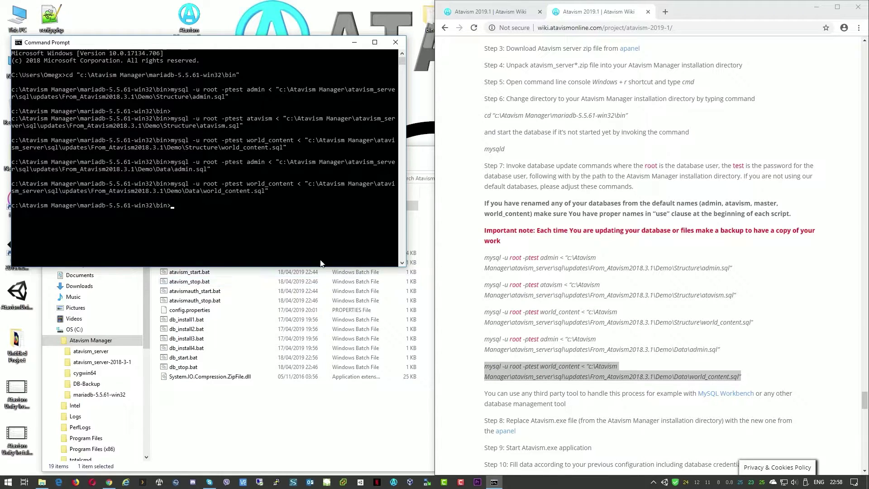
Step: Launch Atavism.exe from the desktop and restart the database with Stop, then Start
left_click(396, 43)
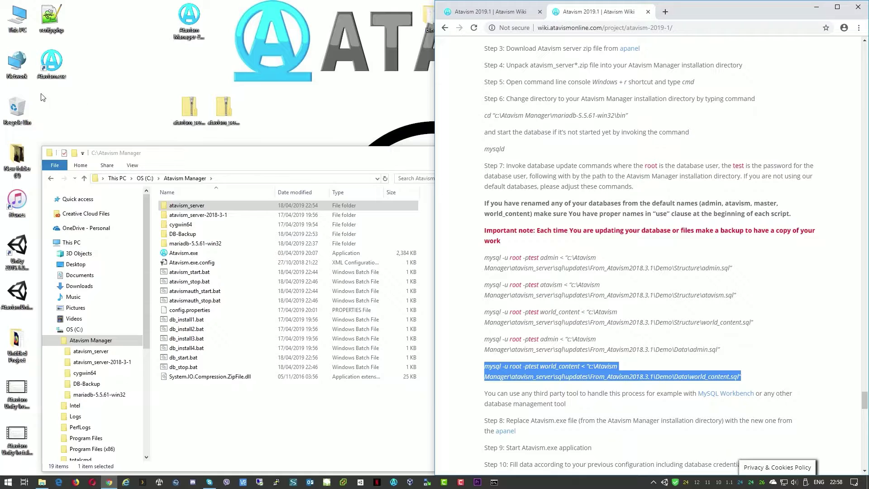
double_click(51, 63)
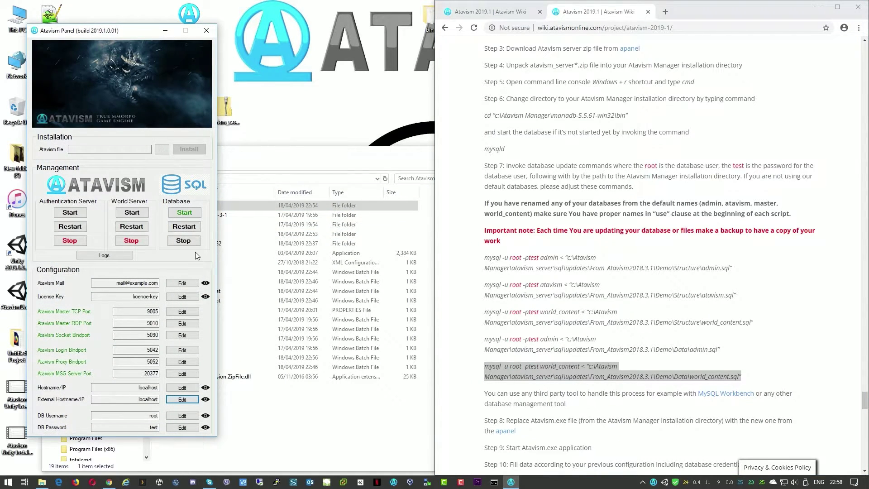
left_click(183, 242)
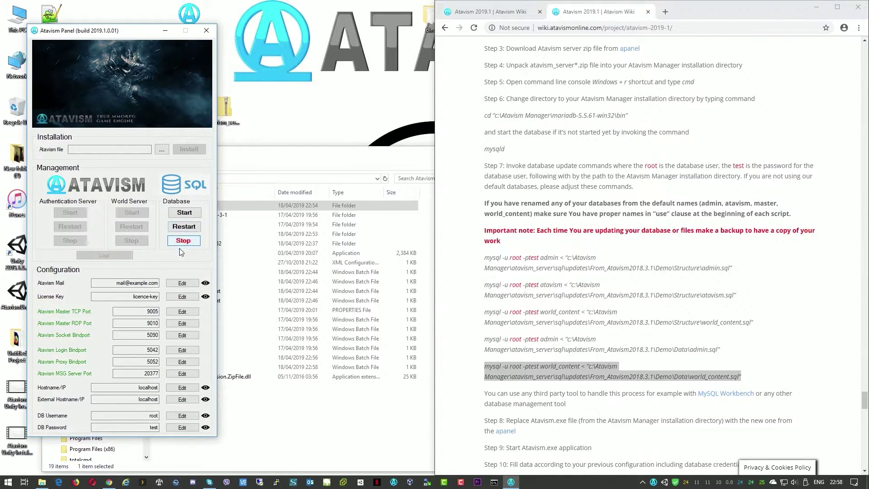
left_click(185, 212)
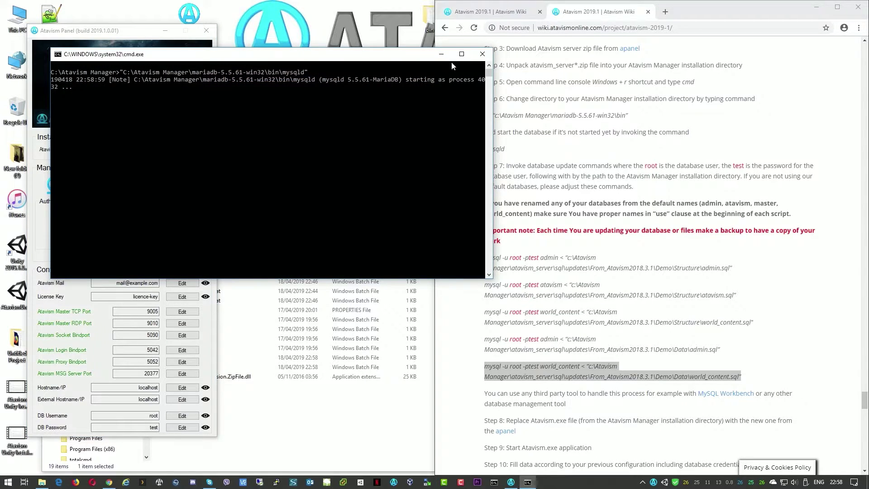
Step: Close the mysqld console and inspect the Atavism Mail and License Key settings
left_click(483, 54)
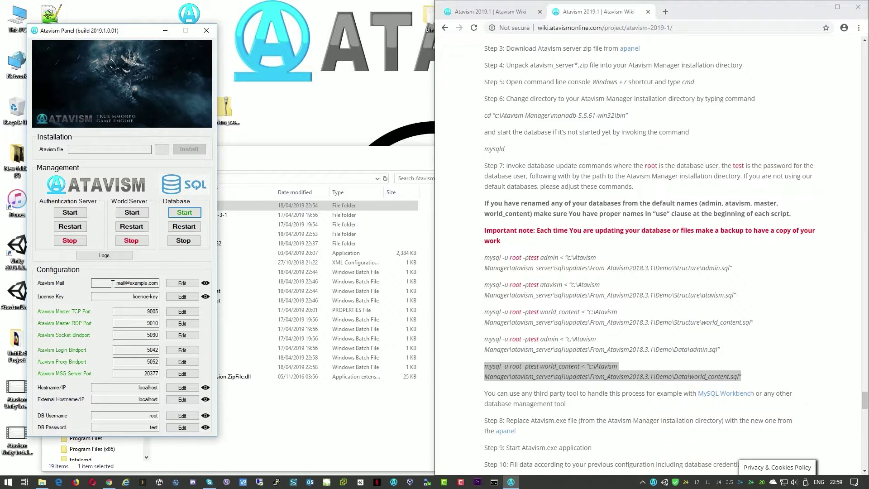
double_click(112, 283)
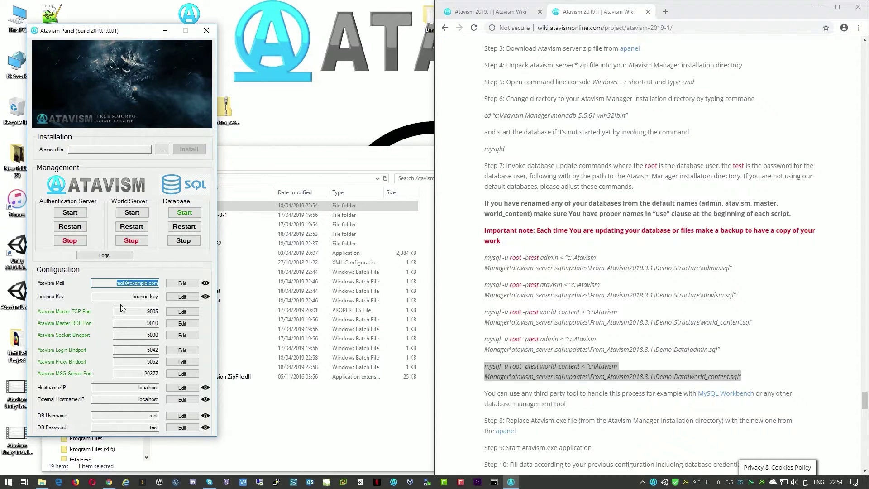
left_click(127, 297)
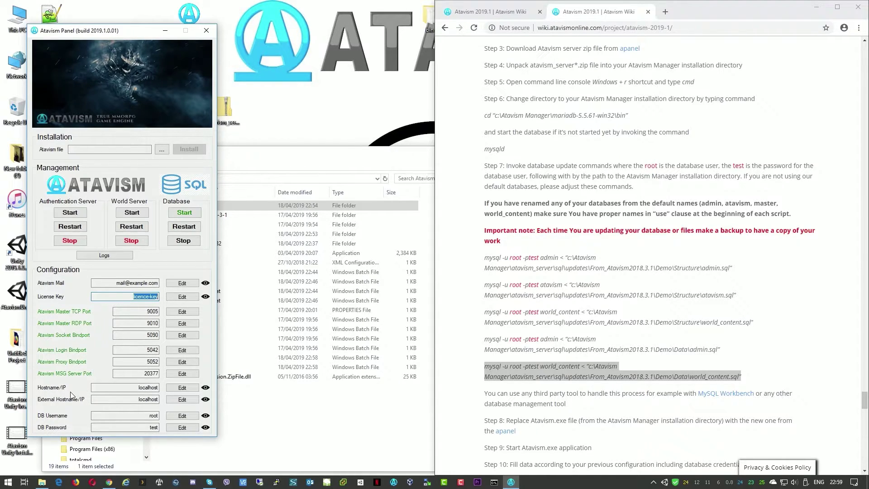
Step: Run ipconfig in a new Command Prompt and copy the IPv4 address 192.168.254.50
left_click(495, 483)
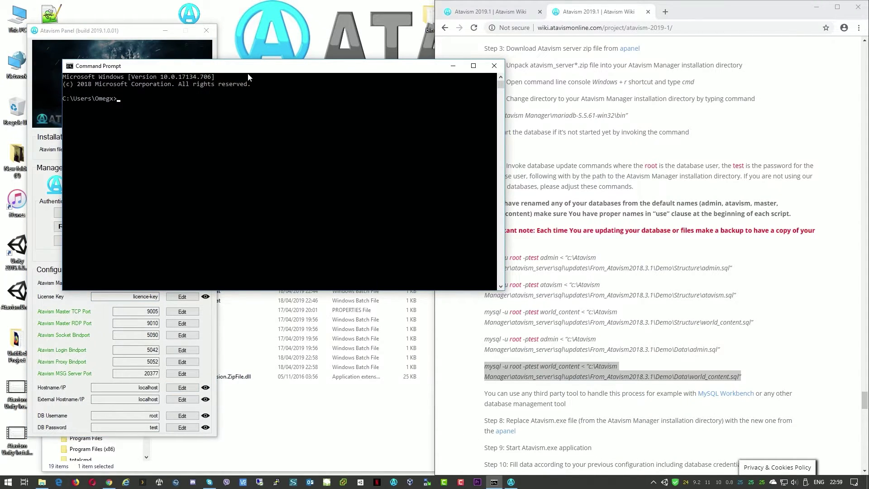
left_click_drag(248, 72, 445, 51)
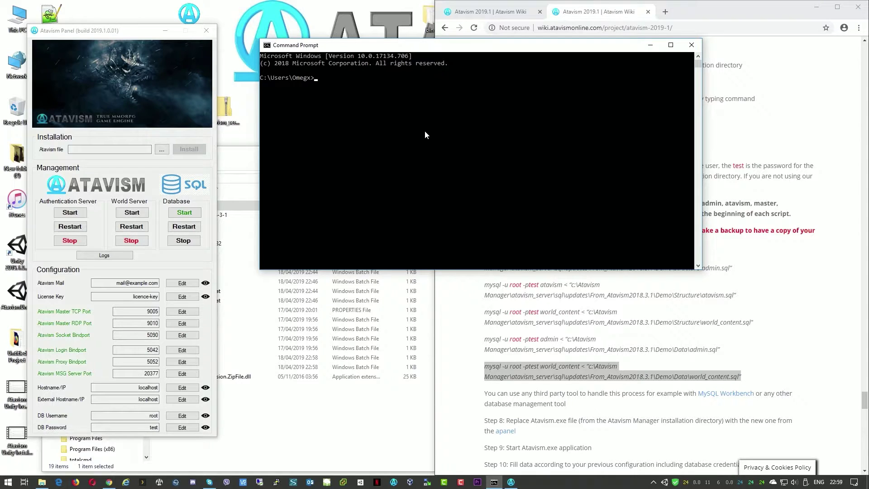
type("ipconfig")
key("Return")
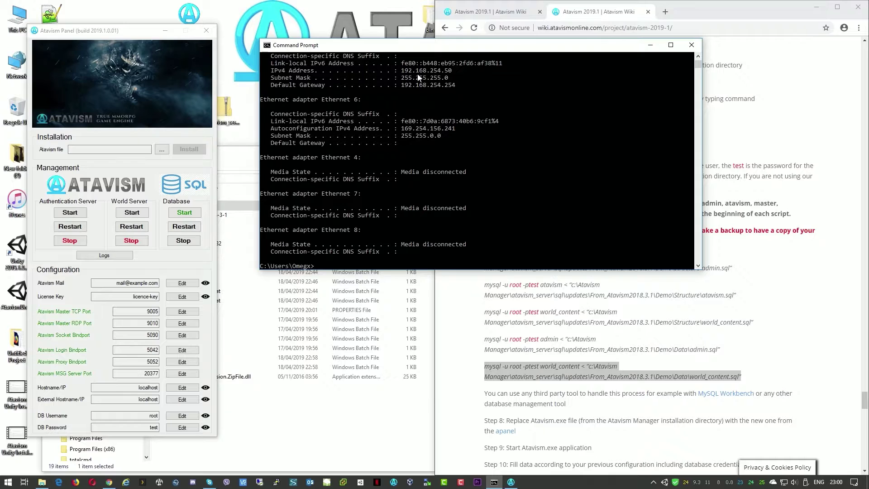
left_click_drag(401, 72, 451, 72)
right_click(437, 72)
Step: Replace localhost with 192.168.254.50 in Hostname/IP and External Hostname/IP, applying each change
left_click(182, 387)
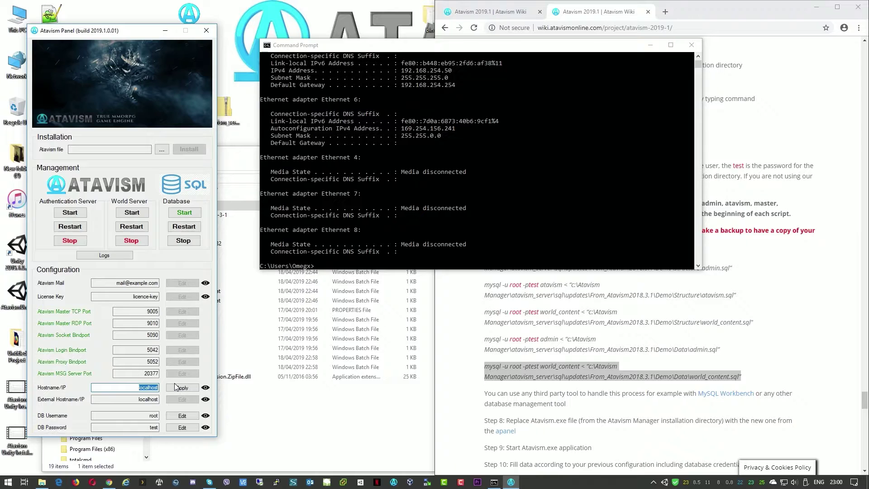
type("192.168.254.50")
left_click(182, 388)
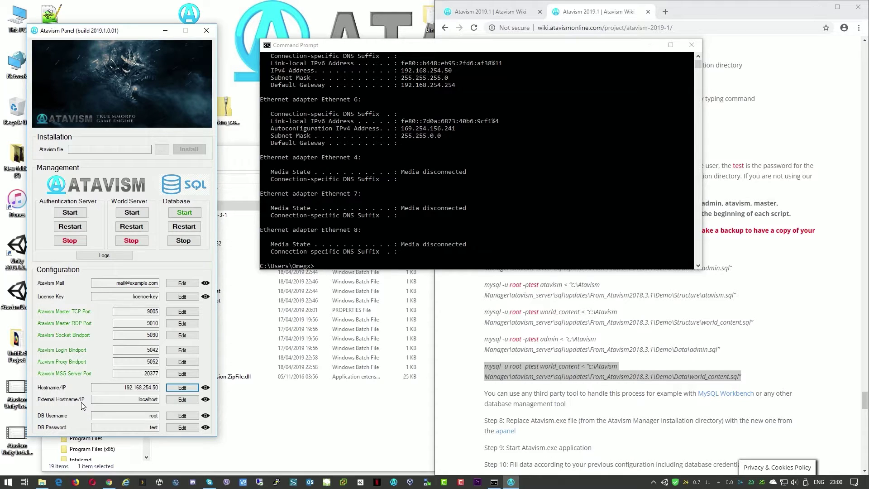
left_click(182, 402)
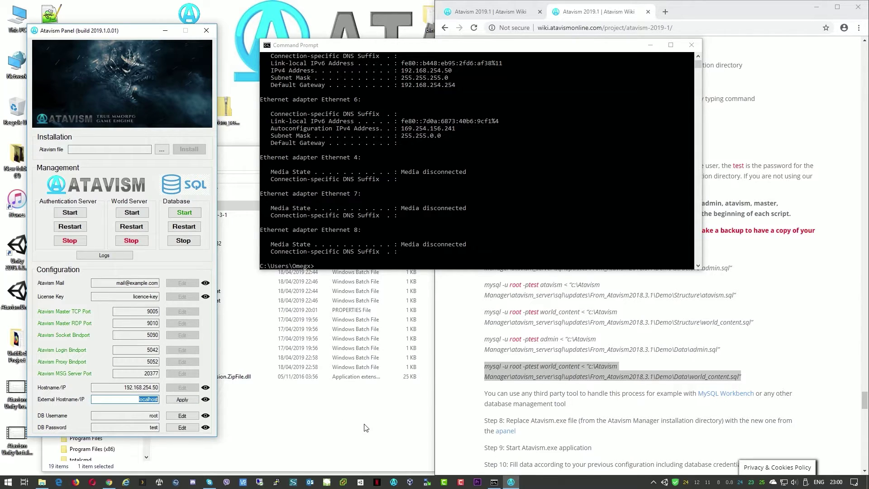
type("192.168.254.50")
left_click(183, 400)
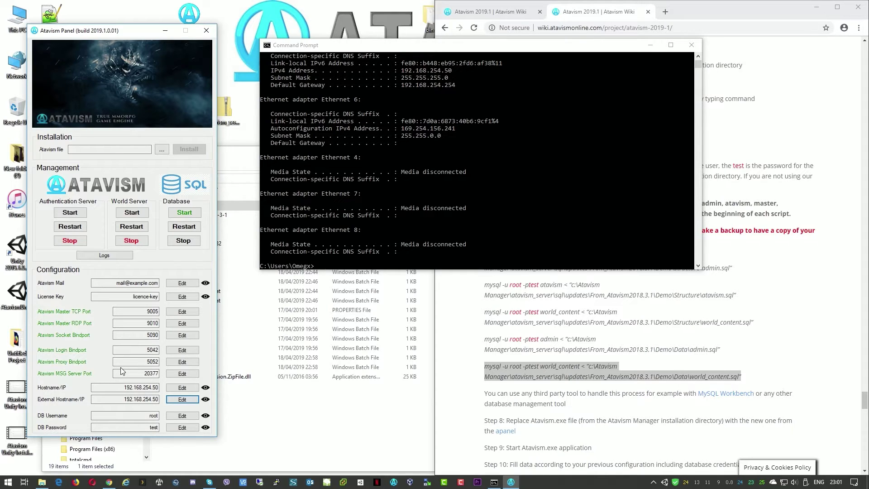
Step: Close the leftover Command Prompt and File Explorer windows, then start the Authentication Server
left_click(691, 45)
left_click(391, 156)
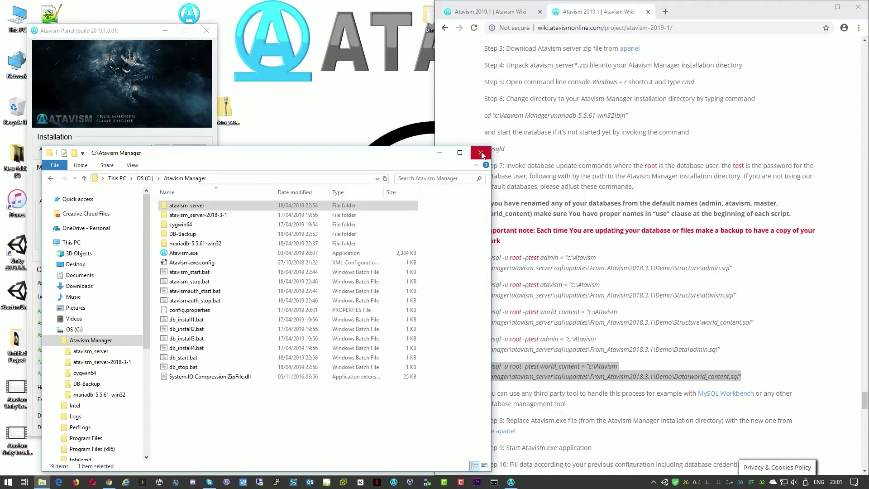
left_click(482, 154)
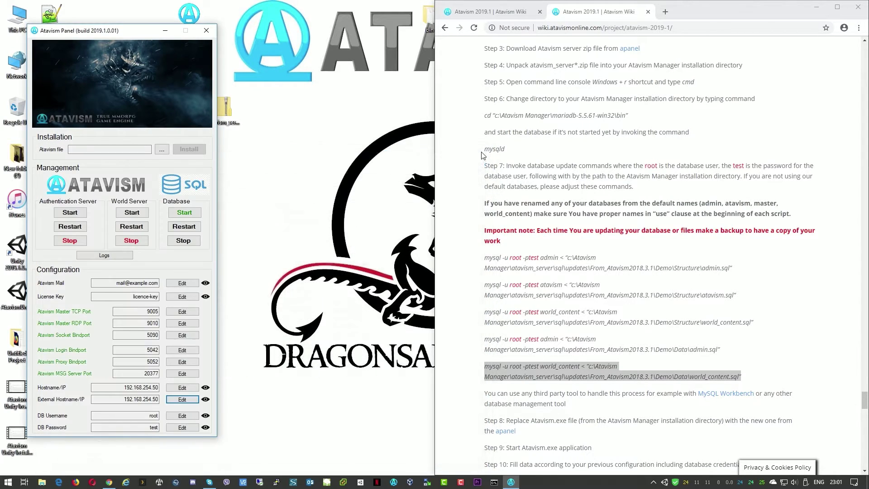
left_click(70, 213)
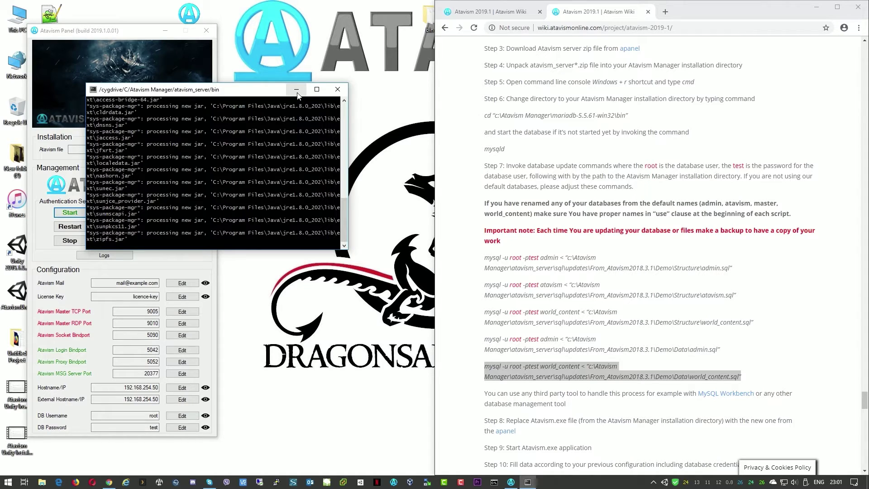
Step: Start the World Server and highlight the 'License verification failed' line in its console
left_click_drag(256, 93, 390, 30)
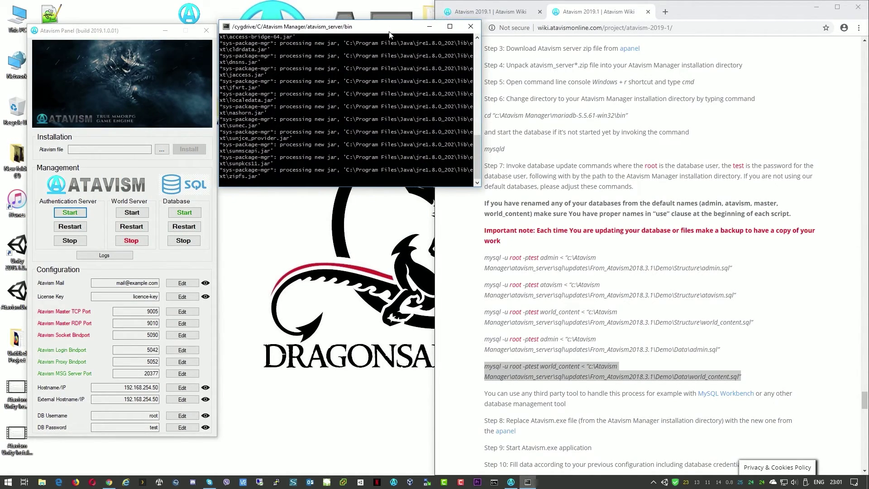
left_click(129, 214)
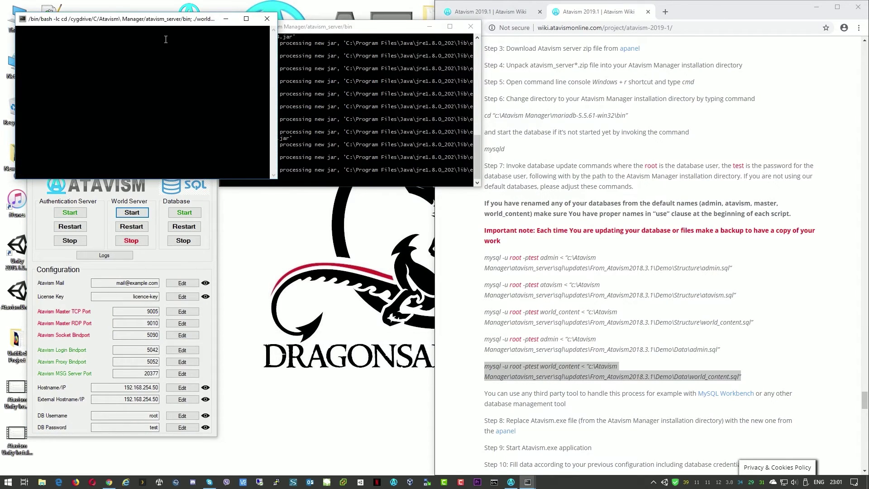
left_click_drag(111, 23, 321, 206)
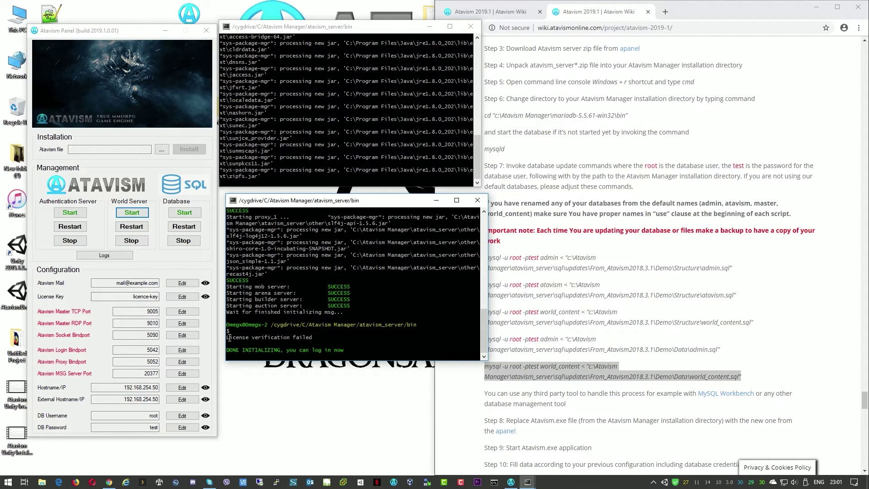
left_click_drag(227, 337, 312, 339)
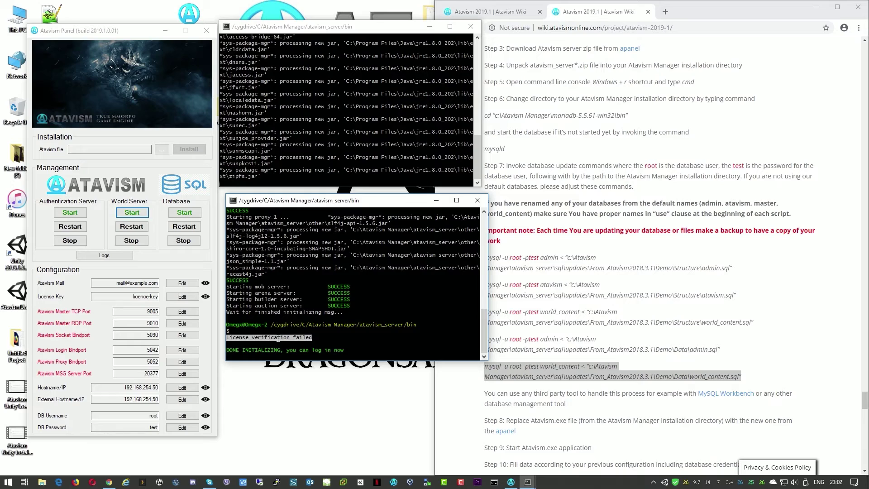